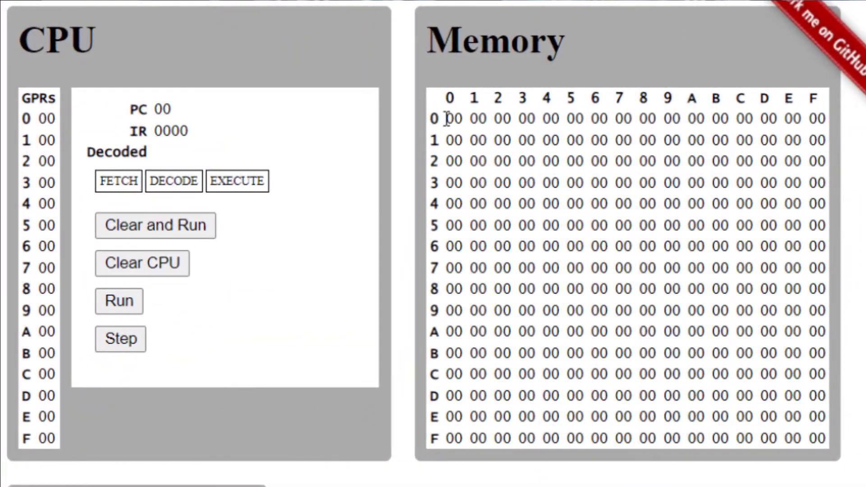
Enter 20 A3 in memory cells 00–01 and execute the load so register 0 holds A3
{"action": "left_click_drag", "start_coordinate": [446, 118], "coordinate": [464, 118]}
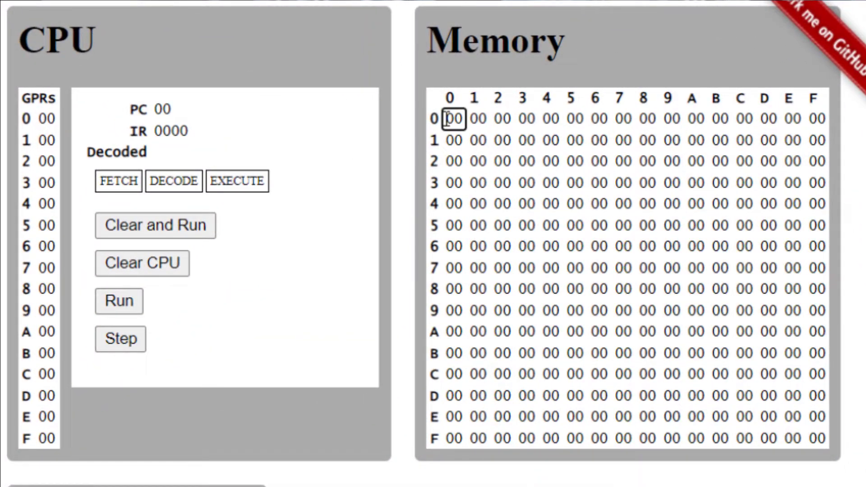
{"action": "left_click", "coordinate": [434, 140]}
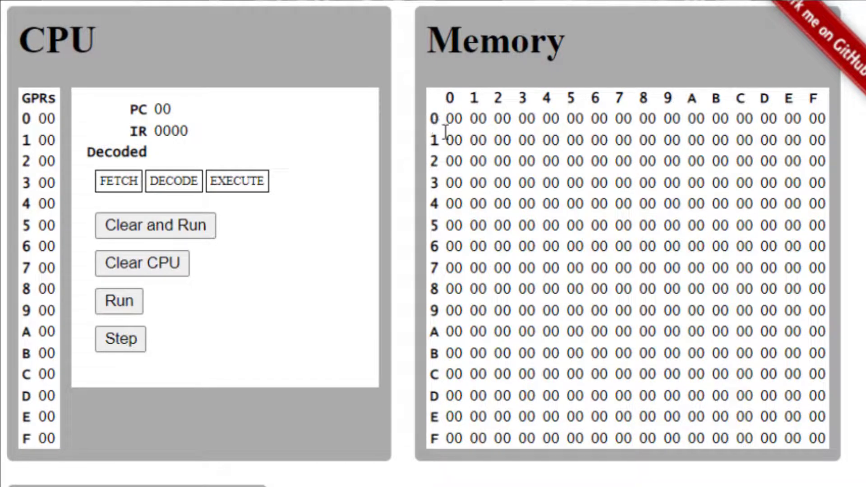
{"action": "left_click_drag", "start_coordinate": [447, 119], "coordinate": [462, 119]}
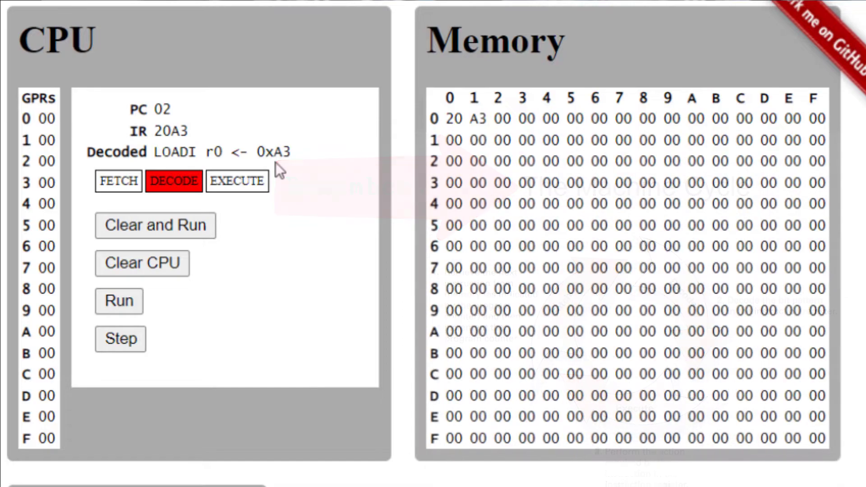
{"action": "left_click", "coordinate": [133, 338]}
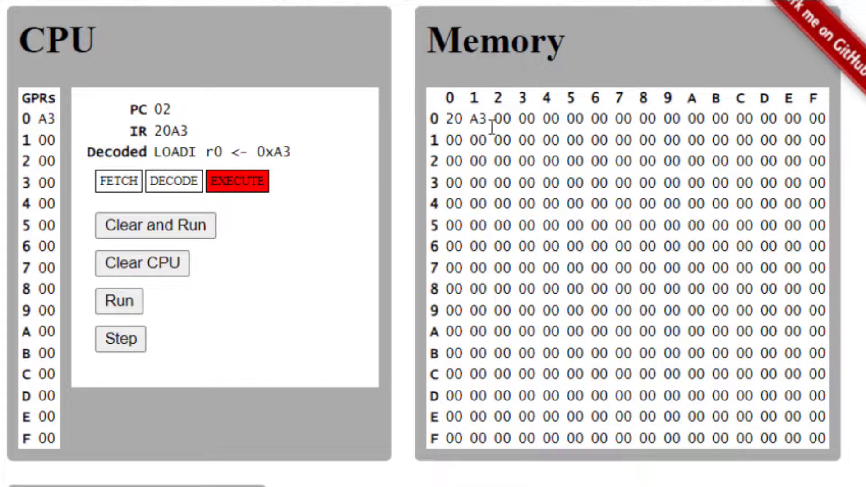
Step onto the empty illegal instruction, then set memory address 02 to the halt value C0
{"action": "left_click", "coordinate": [131, 342]}
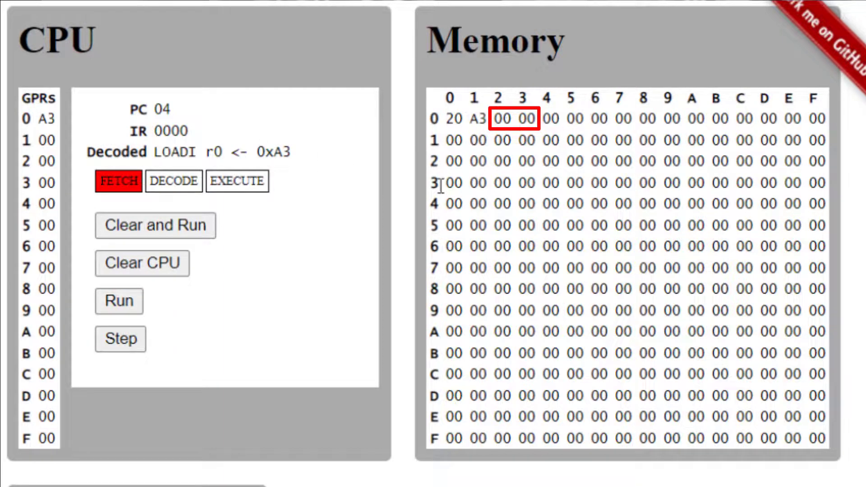
{"action": "left_click", "coordinate": [107, 350]}
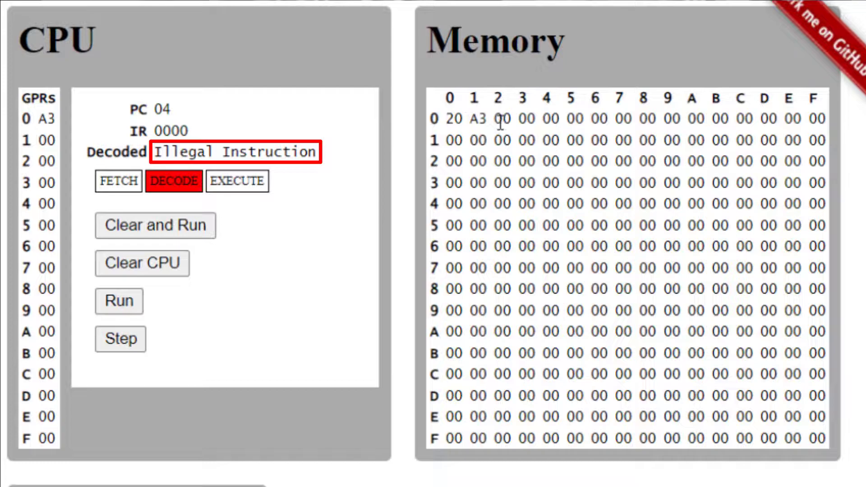
{"action": "double_click", "coordinate": [498, 121]}
{"action": "type", "text": "C"}
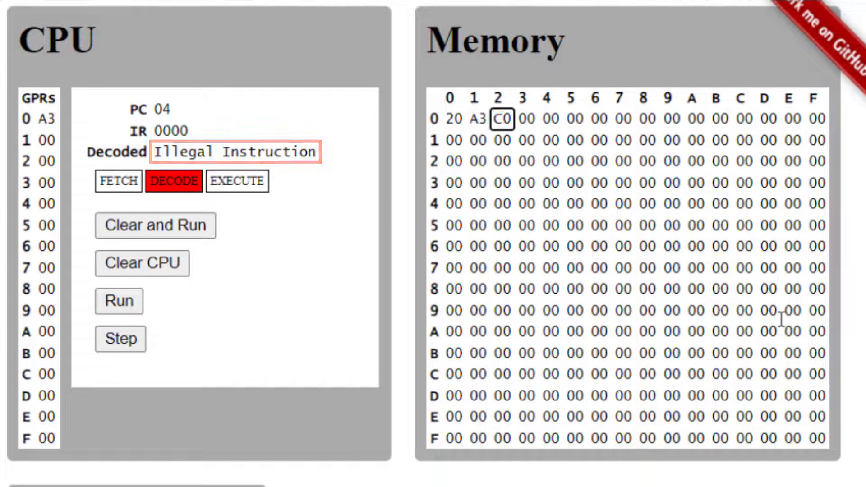
{"action": "left_click", "coordinate": [581, 471]}
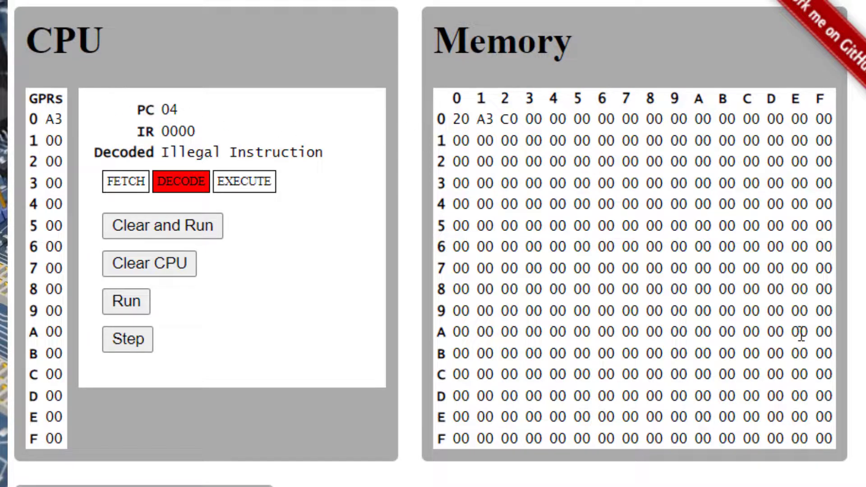
Clear the CPU to PC 00 and select the C0 at address 02 for replacement with 30
{"action": "left_click", "coordinate": [168, 262]}
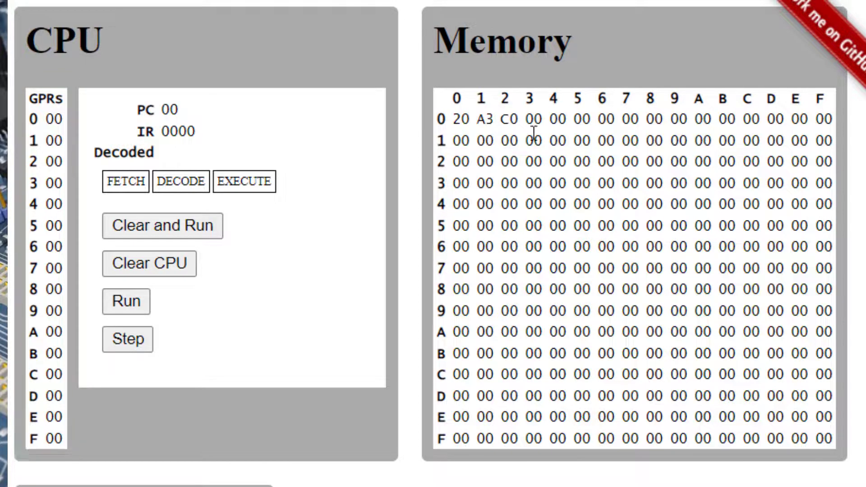
{"action": "left_click_drag", "start_coordinate": [505, 119], "coordinate": [521, 125]}
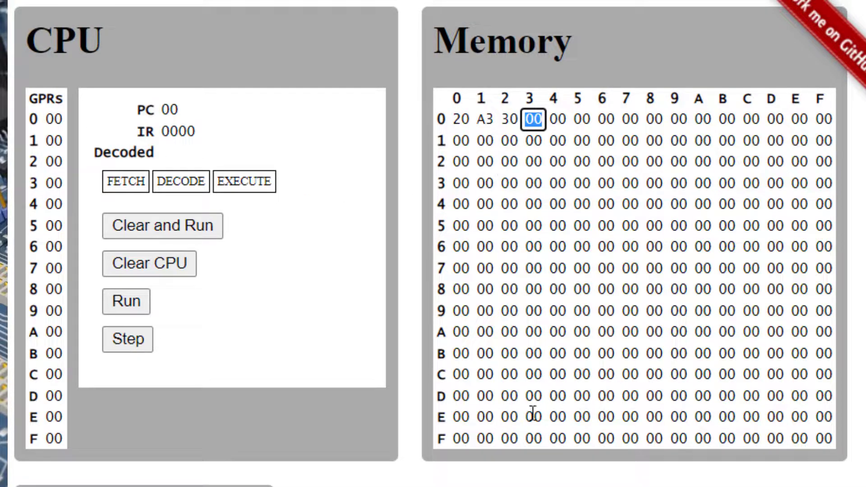
{"action": "type", "text": "FF"}
Commit FF at address 03 and step 20A3 so register 0 holds A3
{"action": "key", "text": "Return"}
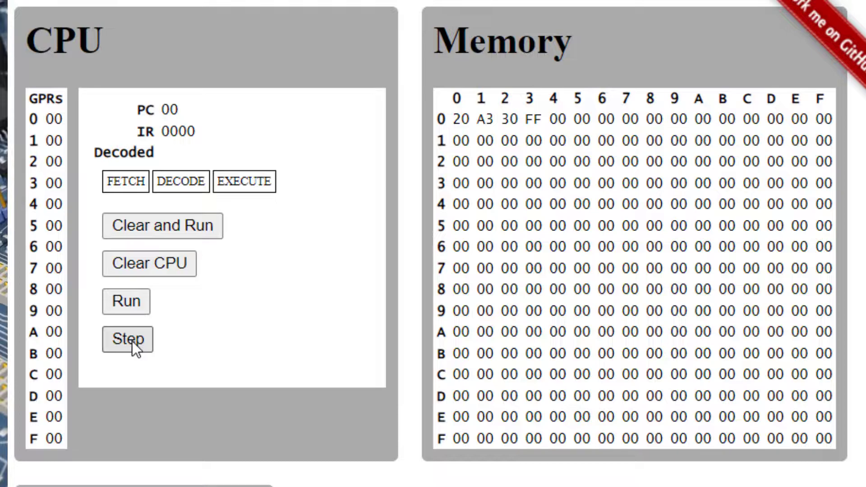
{"action": "left_click", "coordinate": [133, 341]}
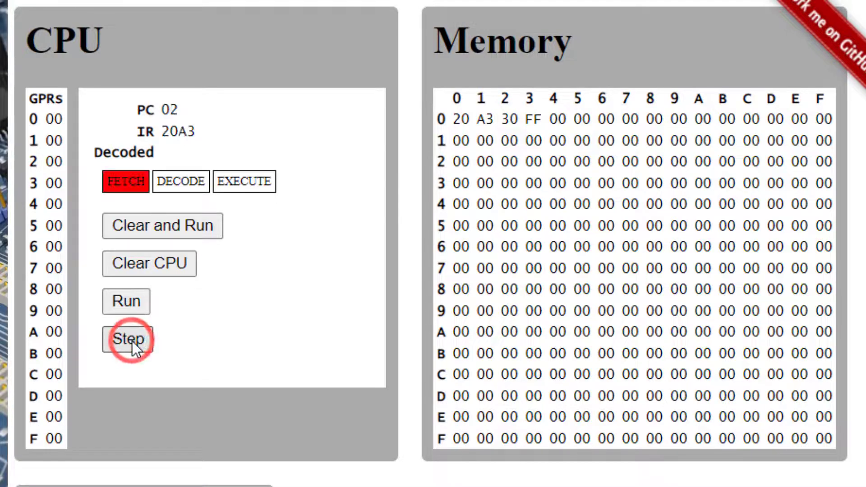
{"action": "left_click", "coordinate": [132, 341]}
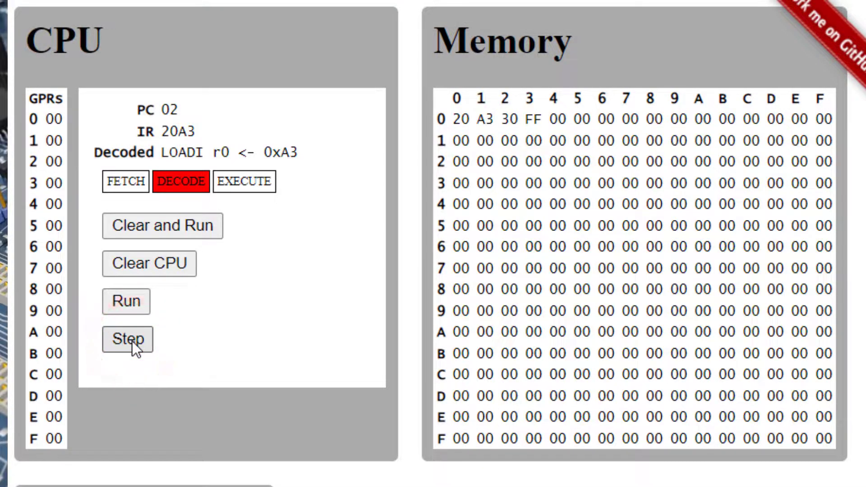
{"action": "left_click", "coordinate": [132, 341]}
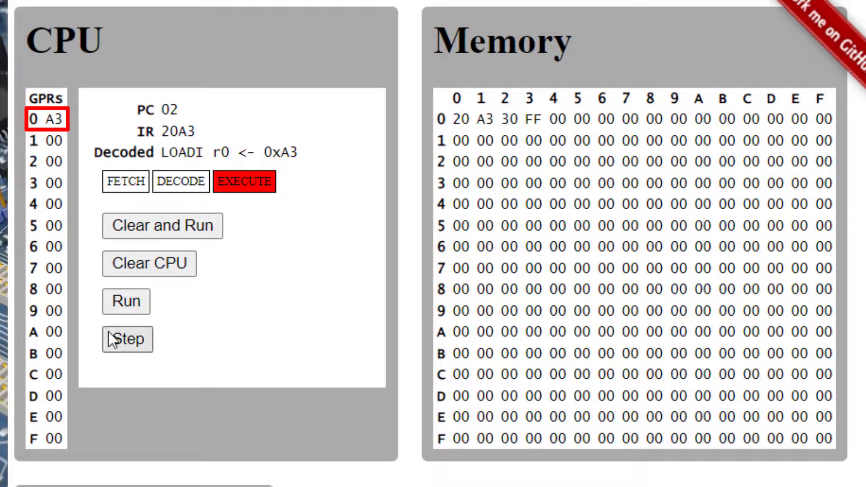
Step the store 30FF so A3 is written to memory address FF
{"action": "left_click", "coordinate": [117, 344]}
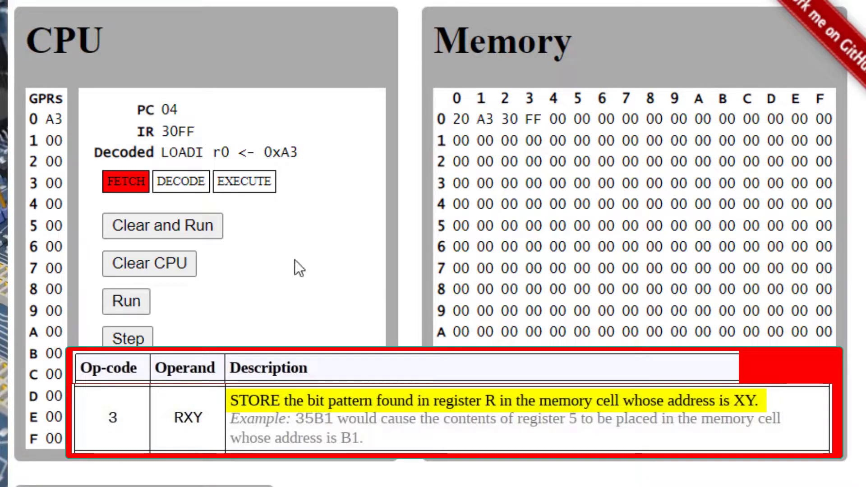
{"action": "left_click", "coordinate": [142, 339]}
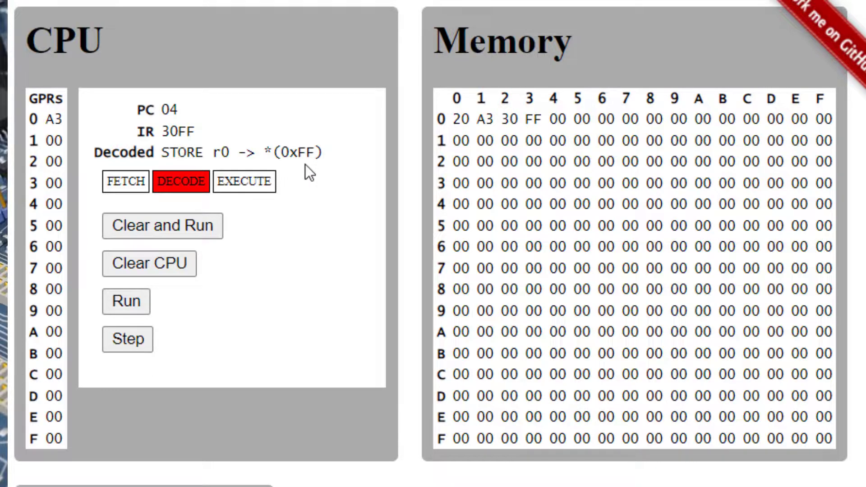
{"action": "left_click", "coordinate": [115, 340]}
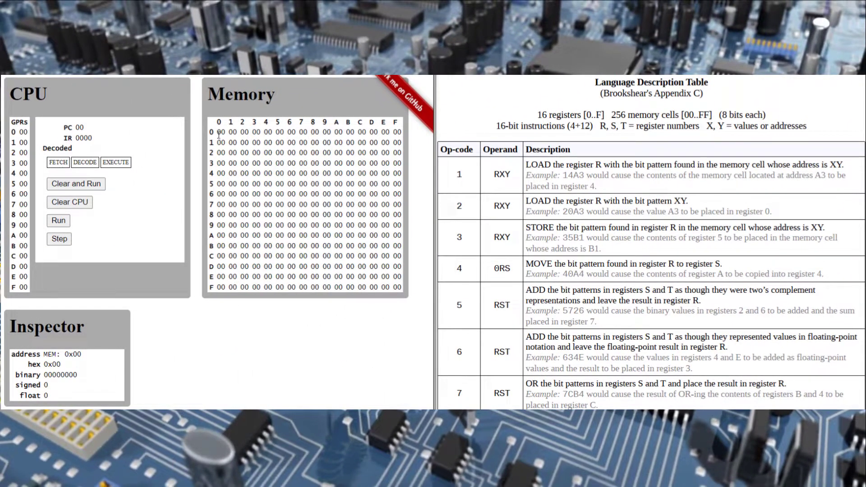
Begin editing the first memory cell of the freshly cleared emulator
{"action": "left_click", "coordinate": [220, 133]}
{"action": "type", "text": "2"}
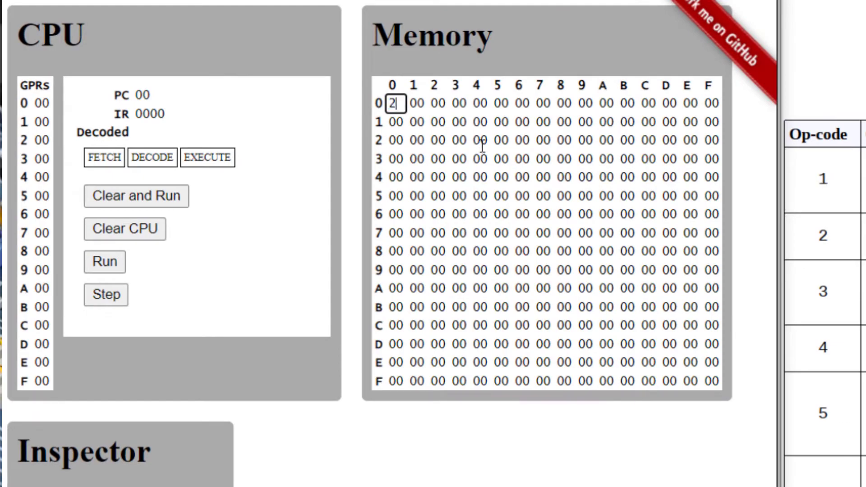
{"action": "type", "text": "0"}
Fill row 0 cells 0–3 with 20, 03, 21 and 05
{"action": "left_click", "coordinate": [414, 100]}
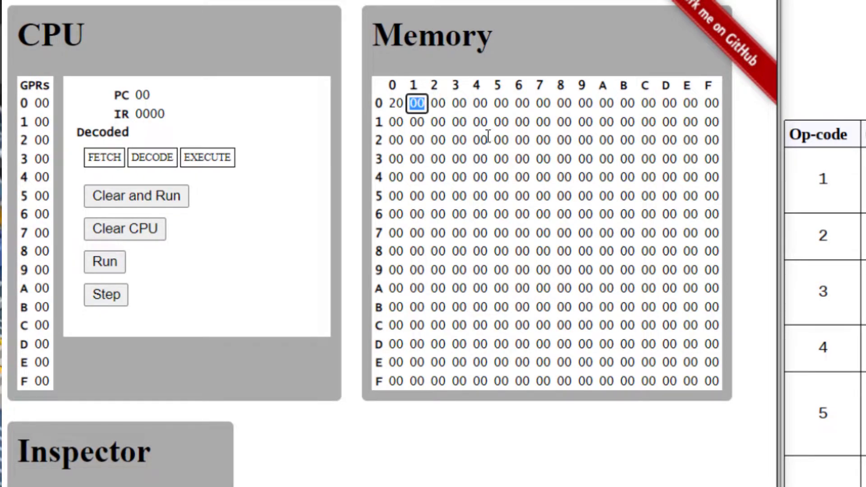
{"action": "type", "text": "03"}
{"action": "left_click", "coordinate": [441, 103]}
{"action": "type", "text": "2"}
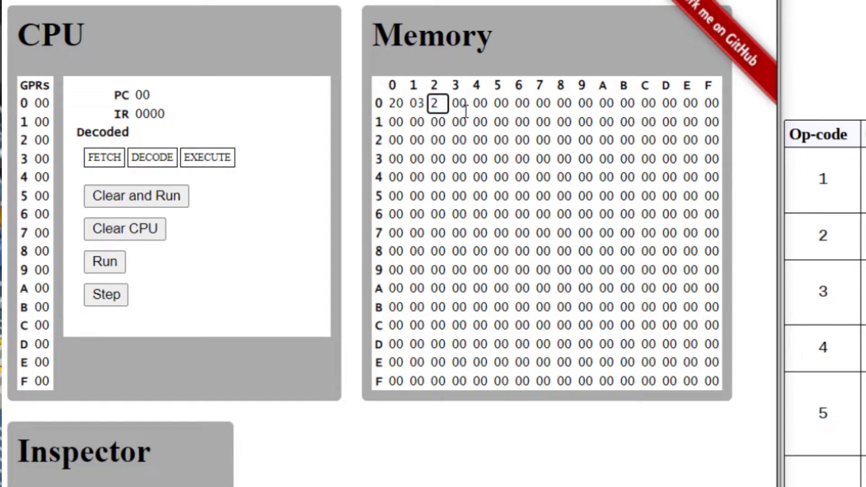
{"action": "type", "text": "1"}
{"action": "left_click", "coordinate": [461, 104]}
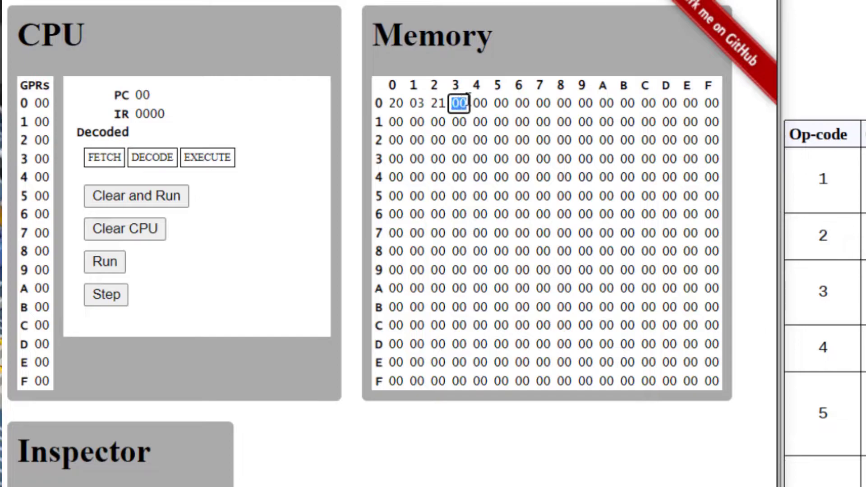
{"action": "type", "text": "0"}
{"action": "type", "text": "5"}
{"action": "key", "text": "Return"}
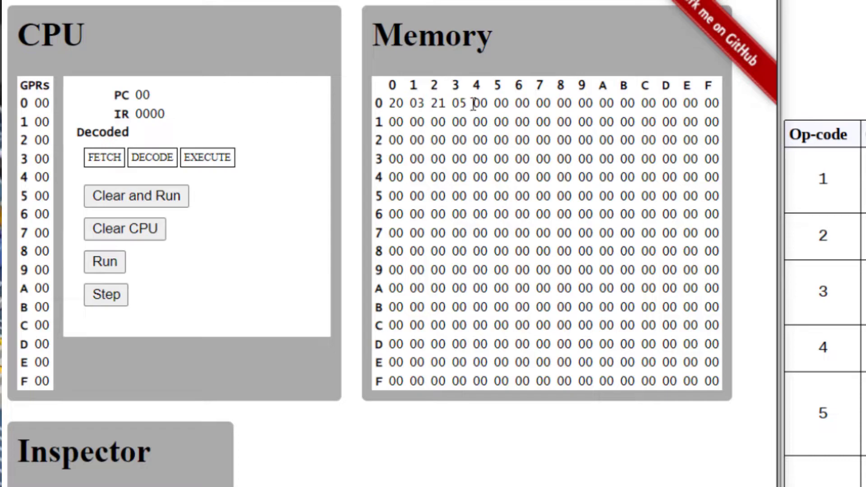
Fill row 0 cells 4–6 with 52, 01 and C0 to add and halt
{"action": "left_click", "coordinate": [474, 103]}
{"action": "double_click", "coordinate": [480, 102]}
{"action": "type", "text": "52"}
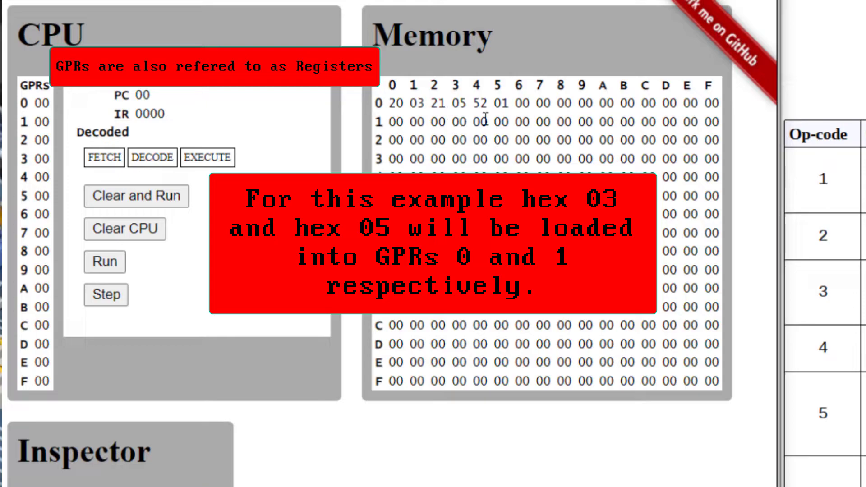
{"action": "double_click", "coordinate": [519, 103]}
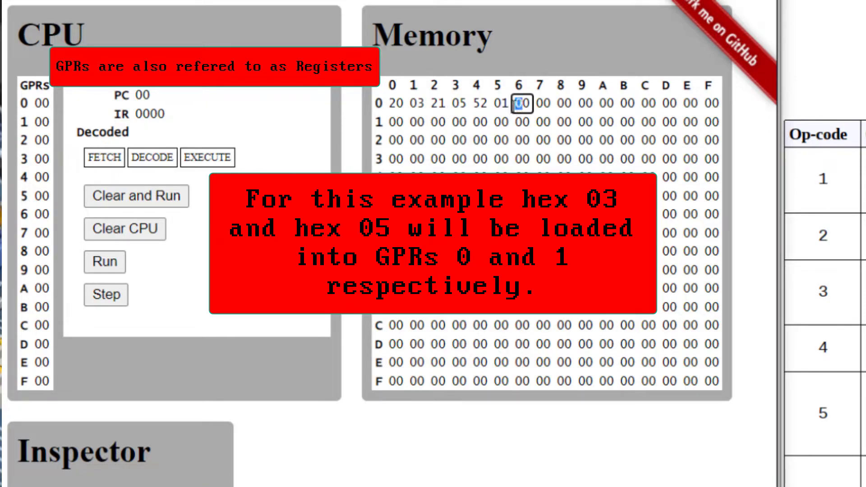
{"action": "type", "text": "C0"}
{"action": "left_click", "coordinate": [623, 426]}
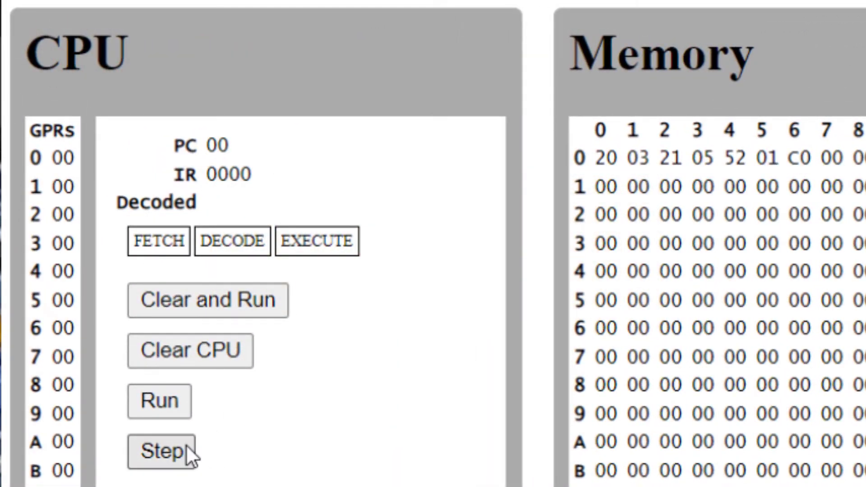
Step both LOADI instructions so r0 holds 03 and r1 holds 05, then fetch the add
{"action": "left_click", "coordinate": [185, 446]}
{"action": "left_click", "coordinate": [185, 446]}
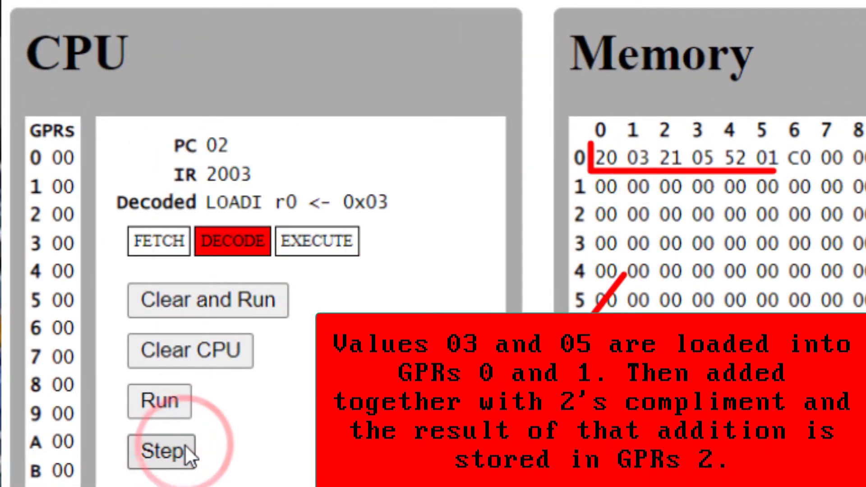
{"action": "left_click", "coordinate": [186, 446]}
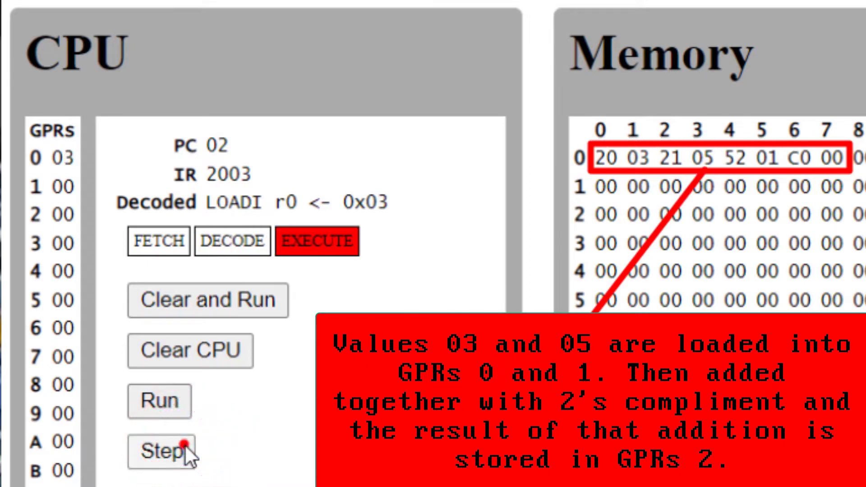
{"action": "left_click", "coordinate": [185, 446]}
{"action": "left_click", "coordinate": [185, 447]}
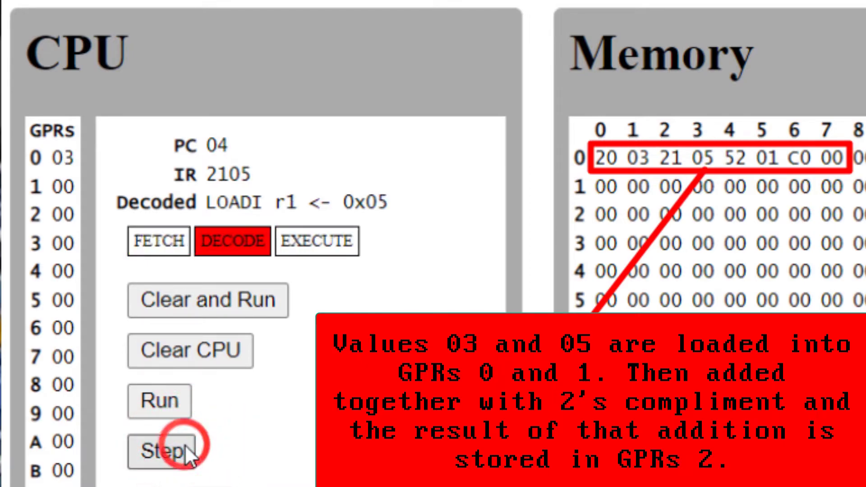
{"action": "left_click", "coordinate": [185, 447]}
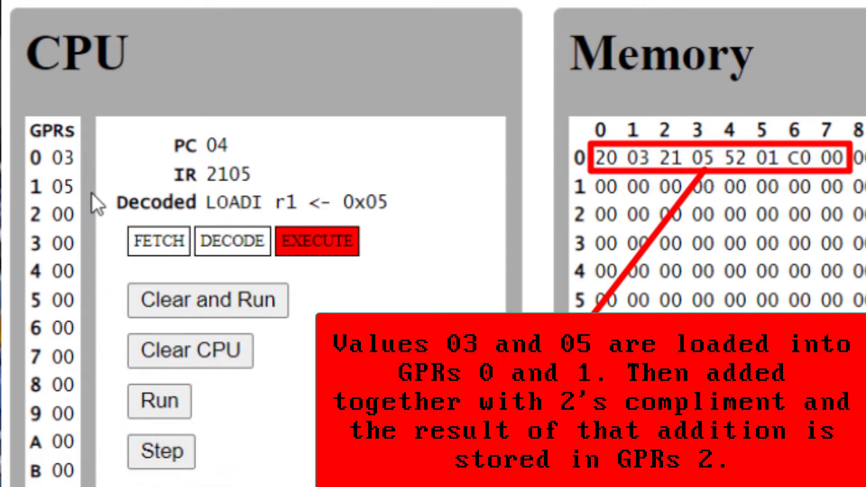
{"action": "left_click", "coordinate": [173, 460]}
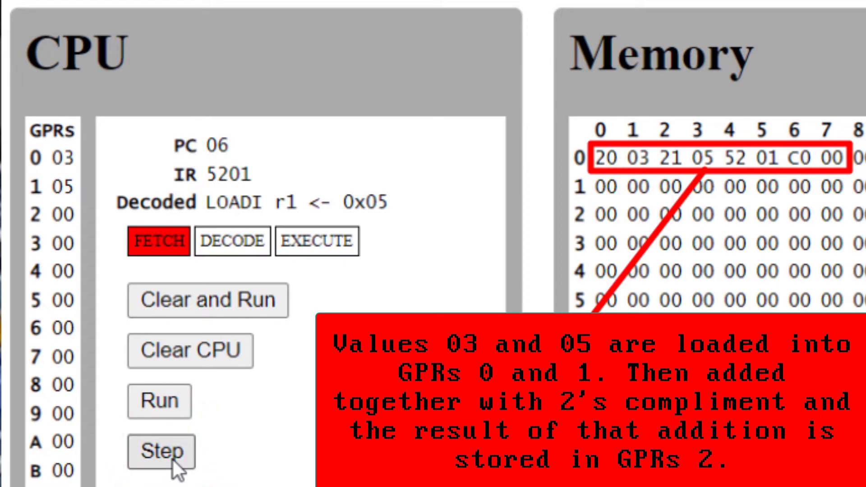
Decode and execute ADD r2 <- r0 + r1, leaving 08 in register 2
{"action": "left_click", "coordinate": [173, 460]}
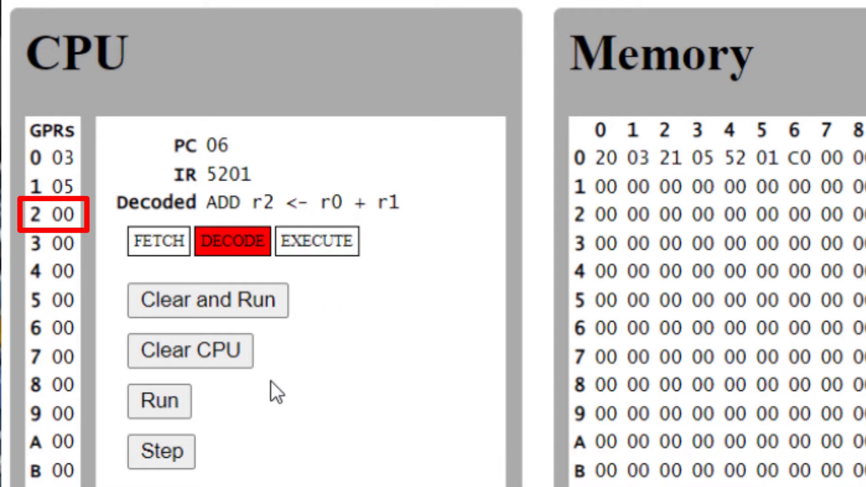
{"action": "left_click", "coordinate": [176, 463]}
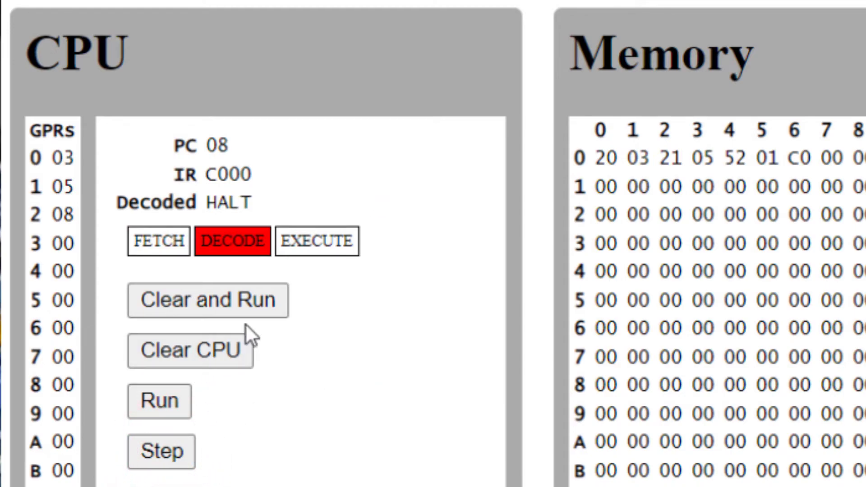
Clear and Run the program again from PC 00 to the halt
{"action": "left_click", "coordinate": [274, 305]}
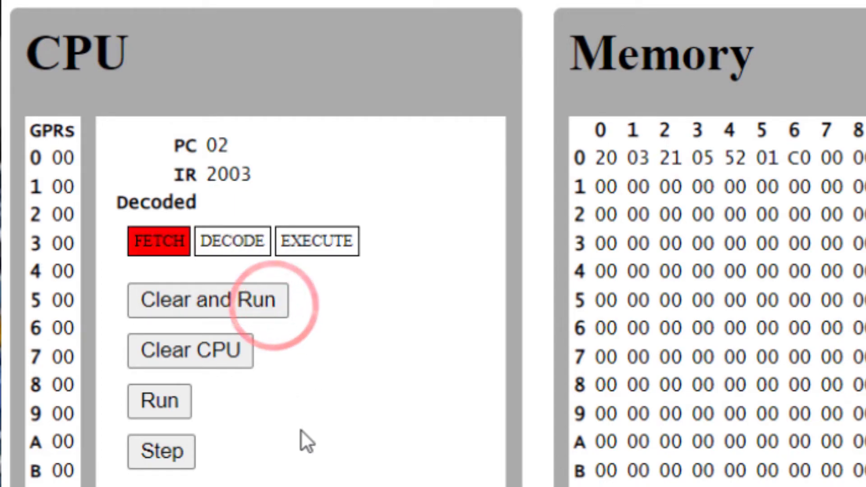